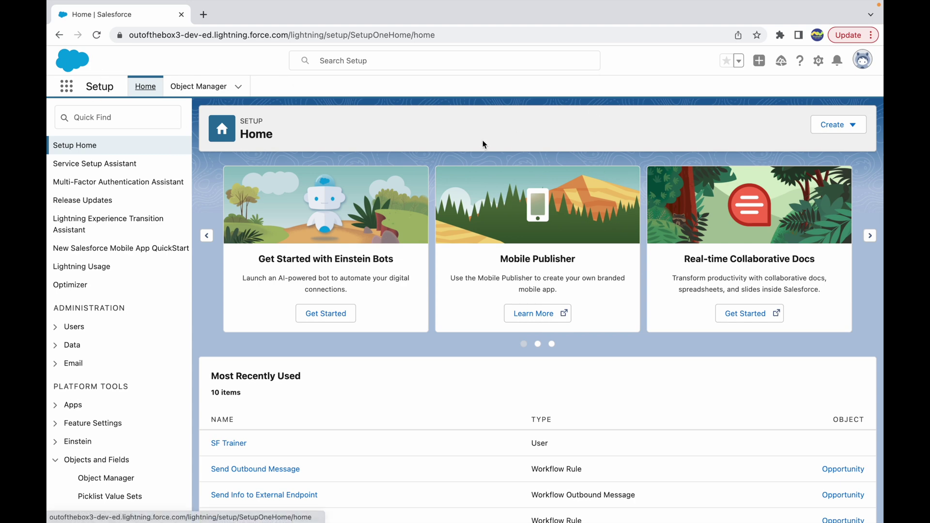
Find Company Information, review its locale, language and time zone, then start editing the organization.
{"action": "left_click", "coordinate": [89, 117]}
{"action": "type", "text": "company infor"}
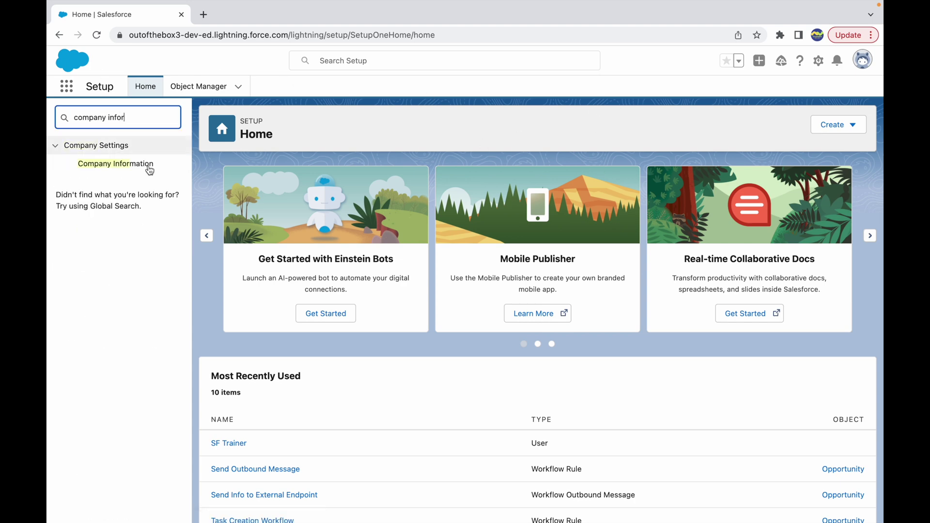
{"action": "left_click", "coordinate": [116, 163]}
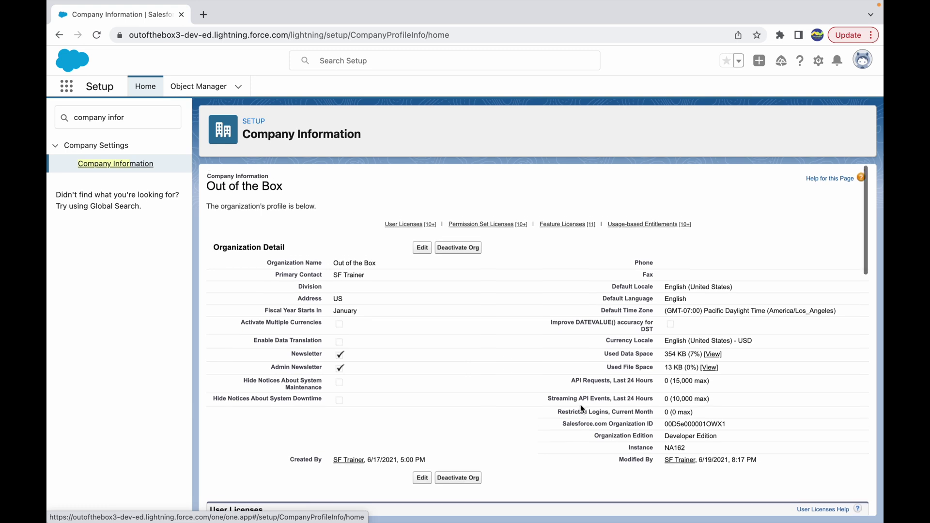
{"action": "scroll", "coordinate": [581, 404], "scroll_direction": "down", "scroll_amount": 1}
{"action": "double_click", "coordinate": [637, 288]}
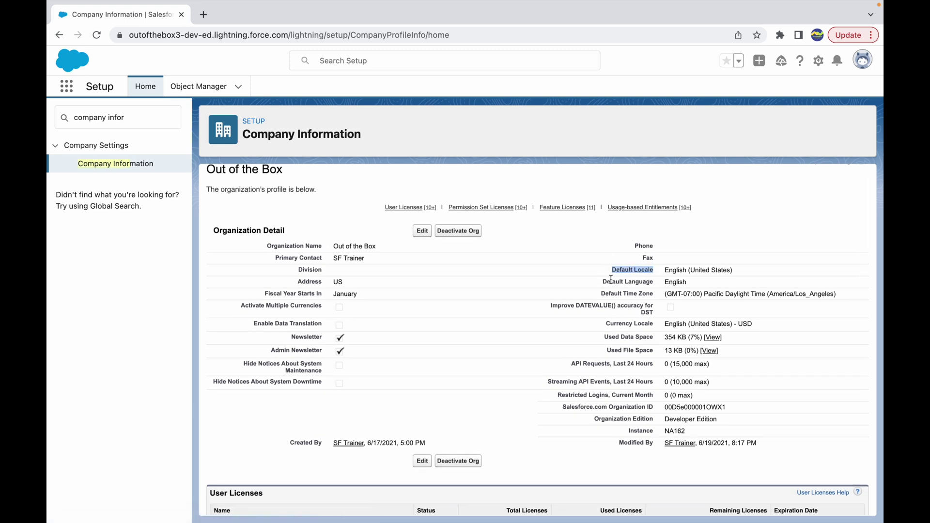
{"action": "double_click", "coordinate": [639, 283]}
{"action": "left_click", "coordinate": [607, 294]}
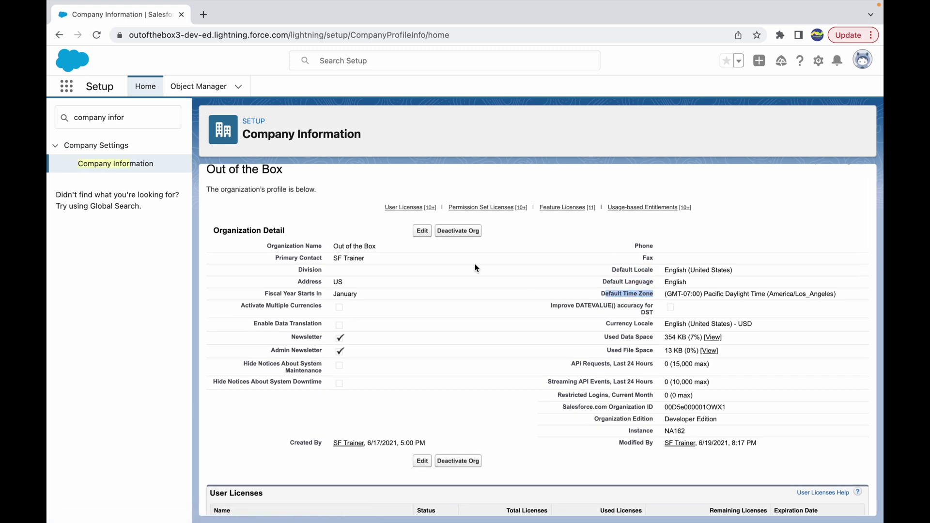
{"action": "left_click", "coordinate": [422, 231]}
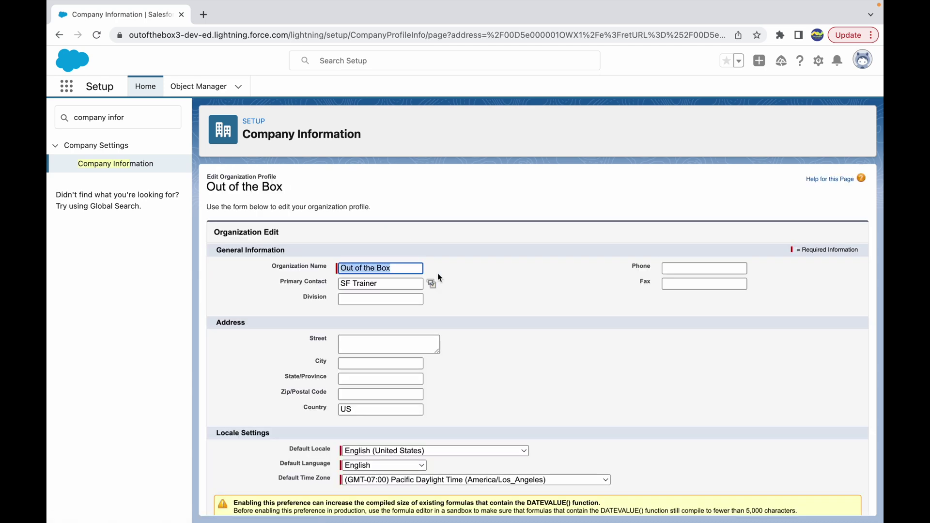
{"action": "scroll", "coordinate": [498, 303], "scroll_direction": "down", "scroll_amount": 1}
{"action": "scroll", "coordinate": [499, 303], "scroll_direction": "down", "scroll_amount": 2}
Choose English (India) as the Default Locale and look over the language and time zone lists.
{"action": "left_click", "coordinate": [434, 265]}
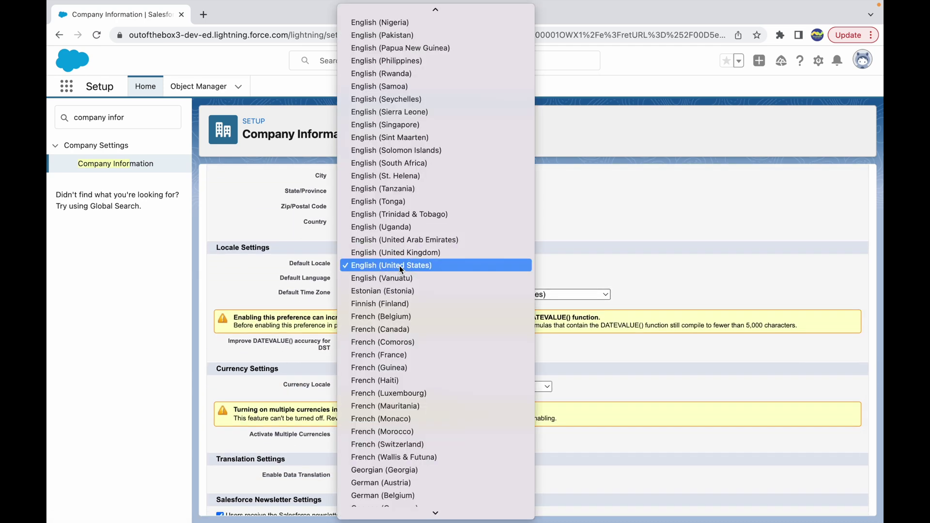
{"action": "left_click", "coordinate": [382, 266]}
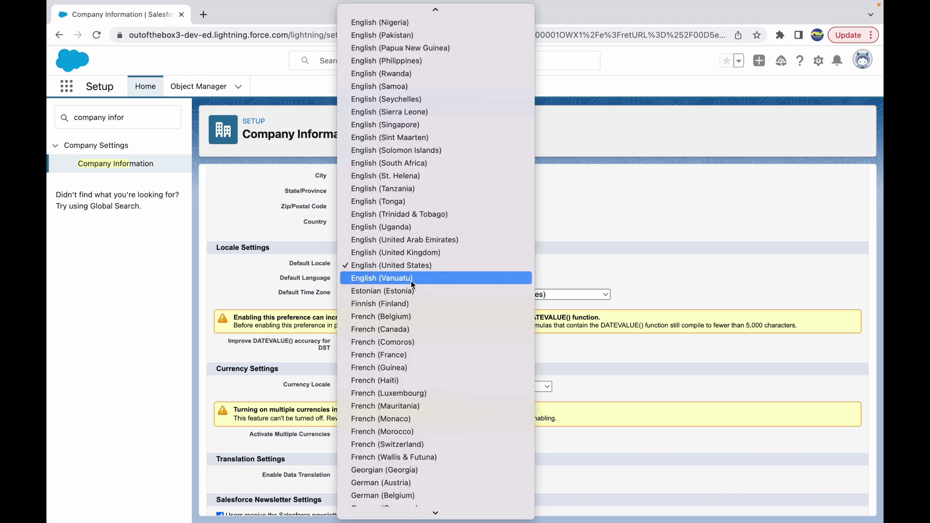
{"action": "scroll", "coordinate": [422, 172], "scroll_direction": "up", "scroll_amount": 5}
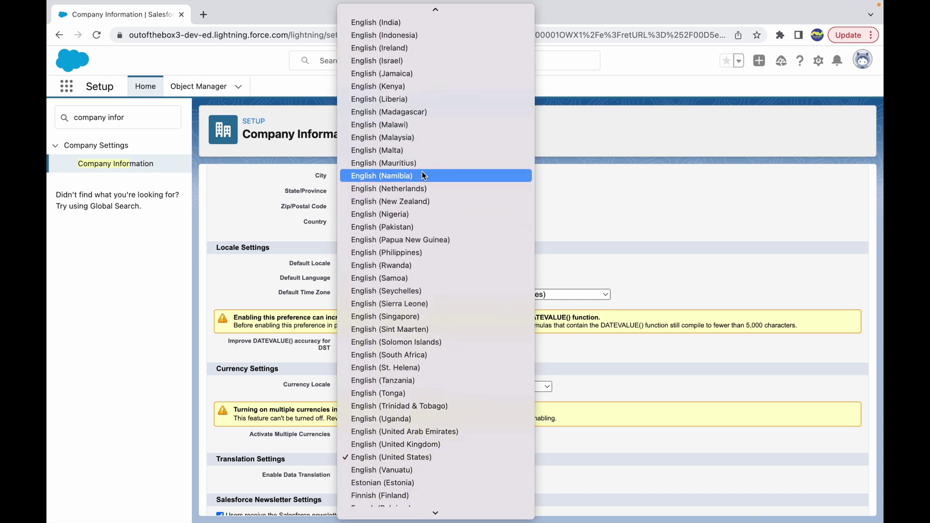
{"action": "left_click", "coordinate": [391, 22]}
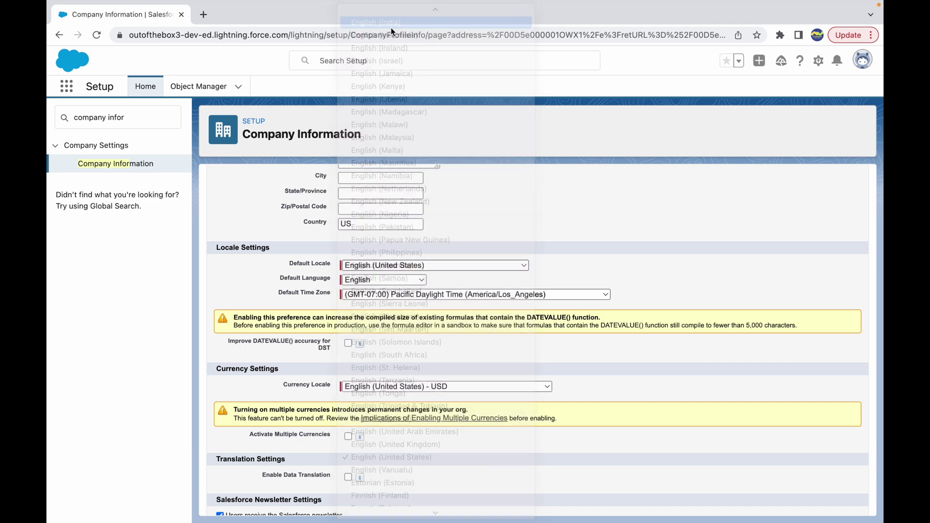
{"action": "left_click", "coordinate": [364, 281]}
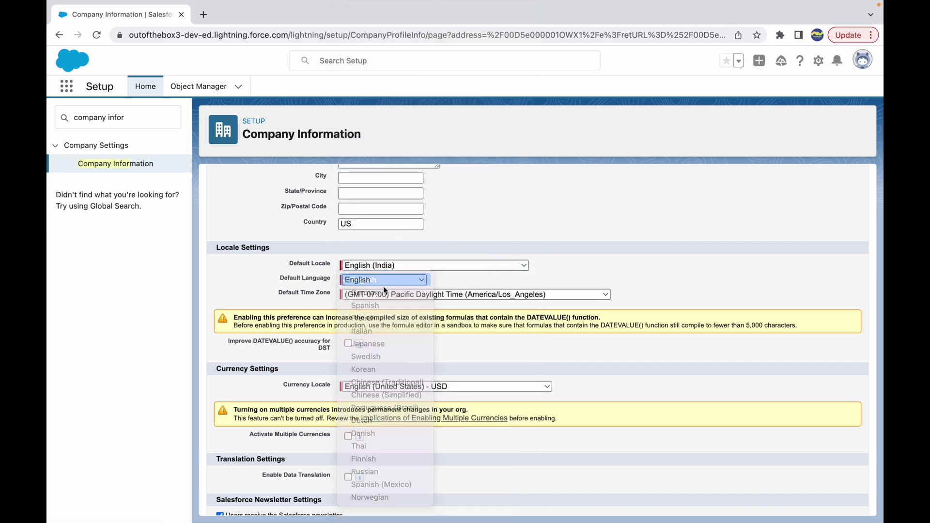
{"action": "left_click", "coordinate": [370, 295]}
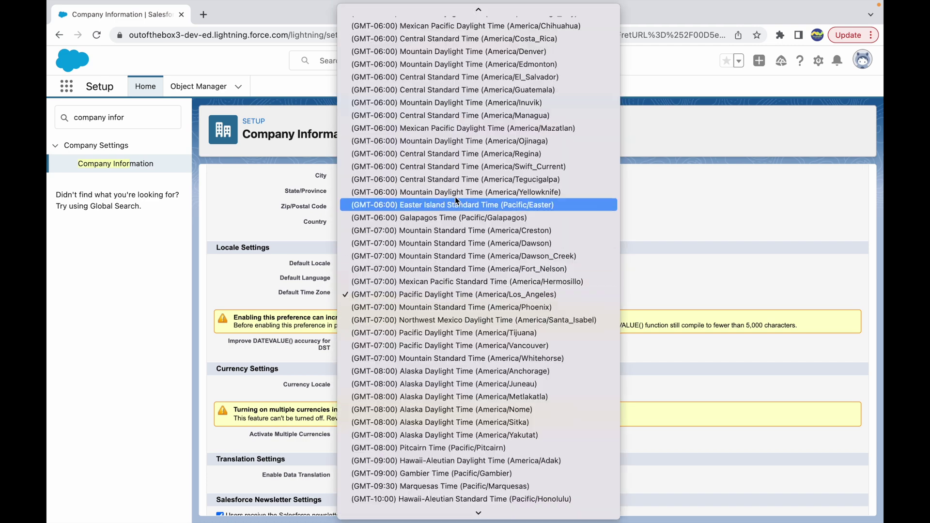
{"action": "scroll", "coordinate": [455, 192], "scroll_direction": "up", "scroll_amount": 10}
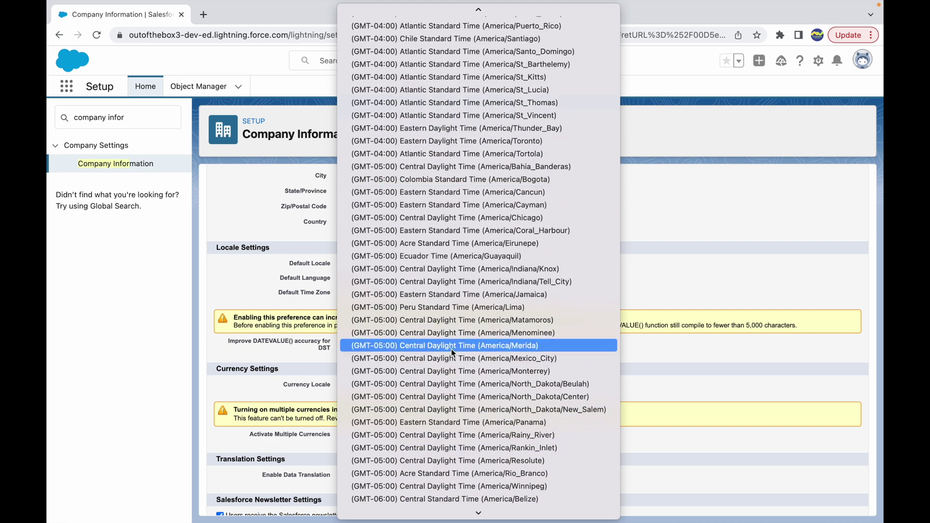
{"action": "scroll", "coordinate": [451, 349], "scroll_direction": "down", "scroll_amount": 5}
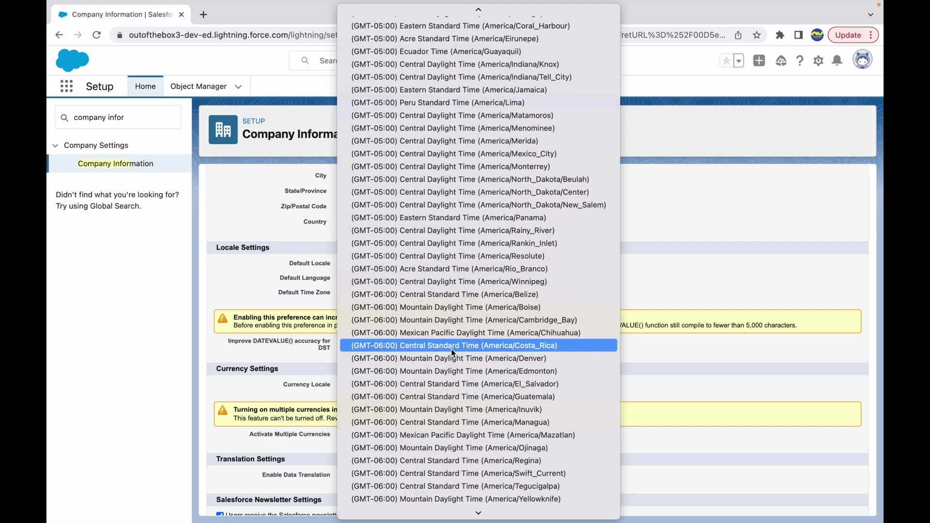
{"action": "scroll", "coordinate": [476, 321], "scroll_direction": "down", "scroll_amount": 8}
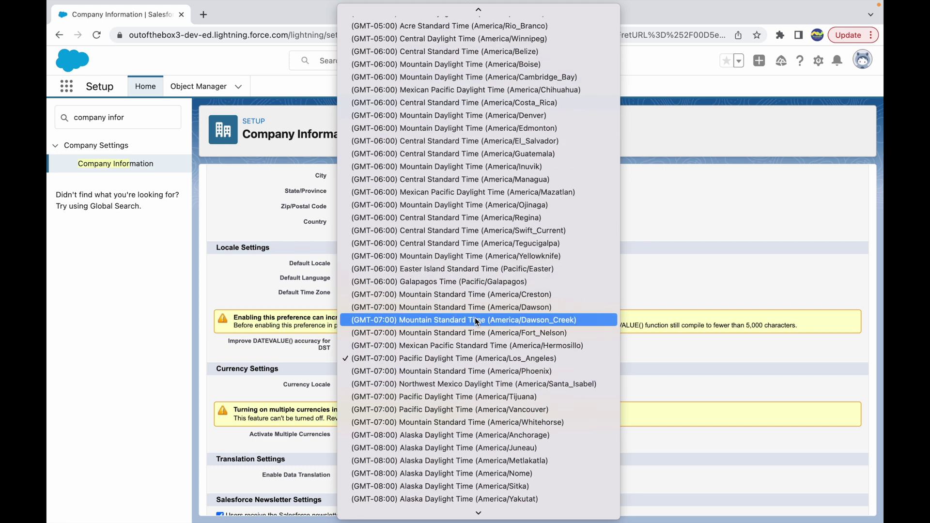
{"action": "scroll", "coordinate": [473, 291], "scroll_direction": "up", "scroll_amount": 12}
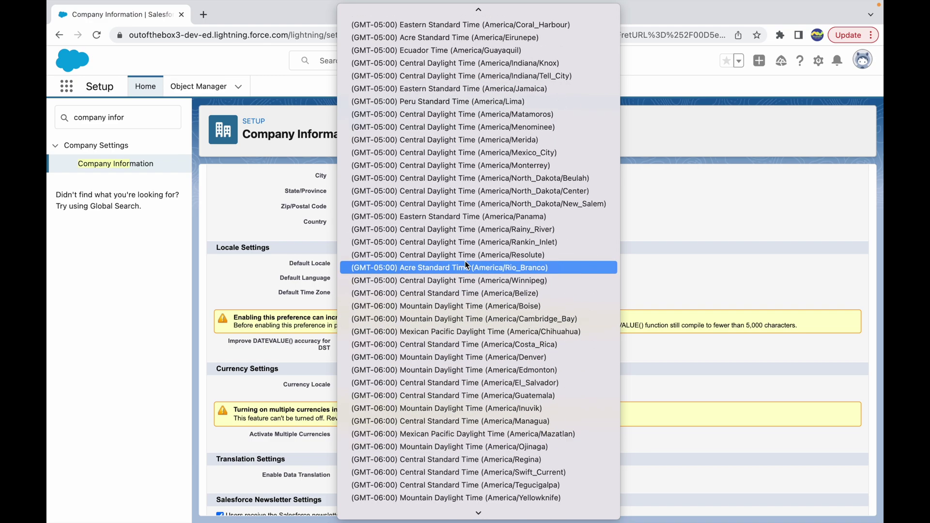
{"action": "scroll", "coordinate": [465, 261], "scroll_direction": "up", "scroll_amount": 8}
{"action": "scroll", "coordinate": [466, 262], "scroll_direction": "up", "scroll_amount": 8}
{"action": "scroll", "coordinate": [465, 261], "scroll_direction": "up", "scroll_amount": 6}
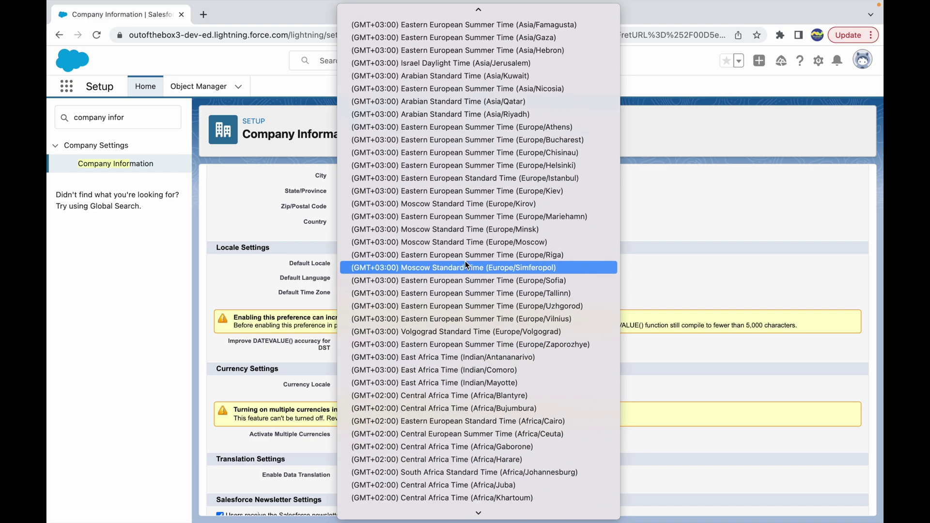
{"action": "scroll", "coordinate": [466, 261], "scroll_direction": "up", "scroll_amount": 6}
{"action": "scroll", "coordinate": [465, 261], "scroll_direction": "up", "scroll_amount": 1}
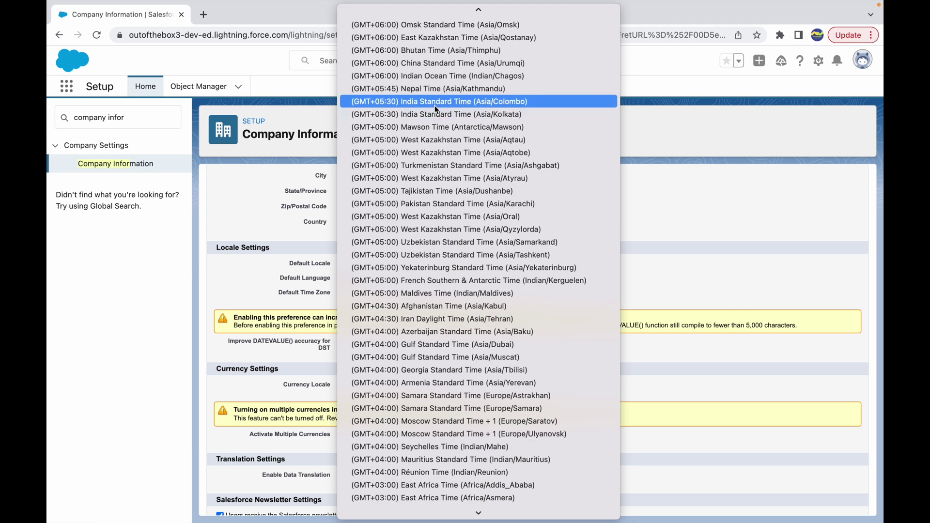
Pick (GMT+05:30) India Standard Time (Asia/Kolkata) as the Default Time Zone.
{"action": "left_click", "coordinate": [455, 116]}
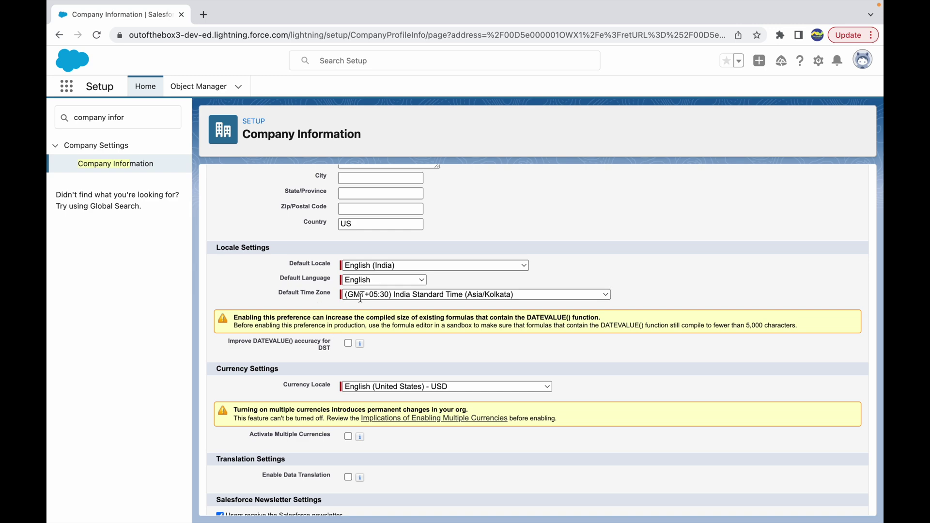
{"action": "scroll", "coordinate": [398, 240], "scroll_direction": "up", "scroll_amount": 5}
{"action": "scroll", "coordinate": [465, 252], "scroll_direction": "down", "scroll_amount": 10}
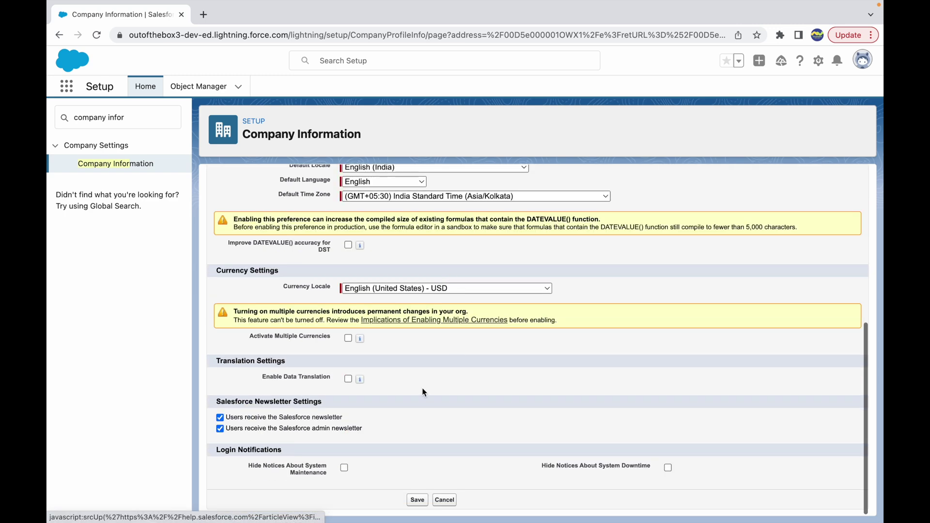
Save the organization profile and check the saved English (India) locale, English language and India time zone.
{"action": "left_click", "coordinate": [417, 500]}
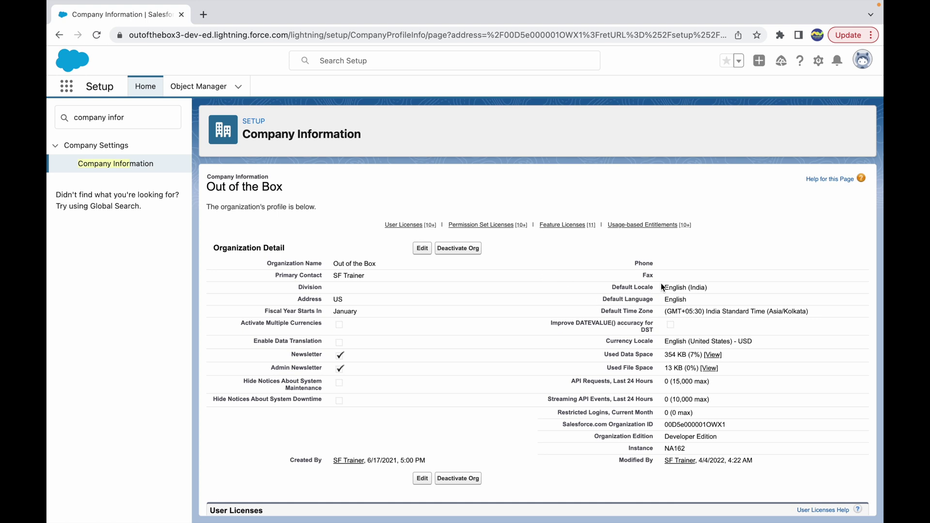
{"action": "left_click_drag", "start_coordinate": [664, 286], "coordinate": [709, 288]}
{"action": "double_click", "coordinate": [675, 299]}
{"action": "left_click_drag", "start_coordinate": [661, 312], "coordinate": [822, 311]}
{"action": "left_click", "coordinate": [658, 311]}
Go to personal Settings from the avatar menu and choose Language & Time Zone.
{"action": "left_click", "coordinate": [863, 60]}
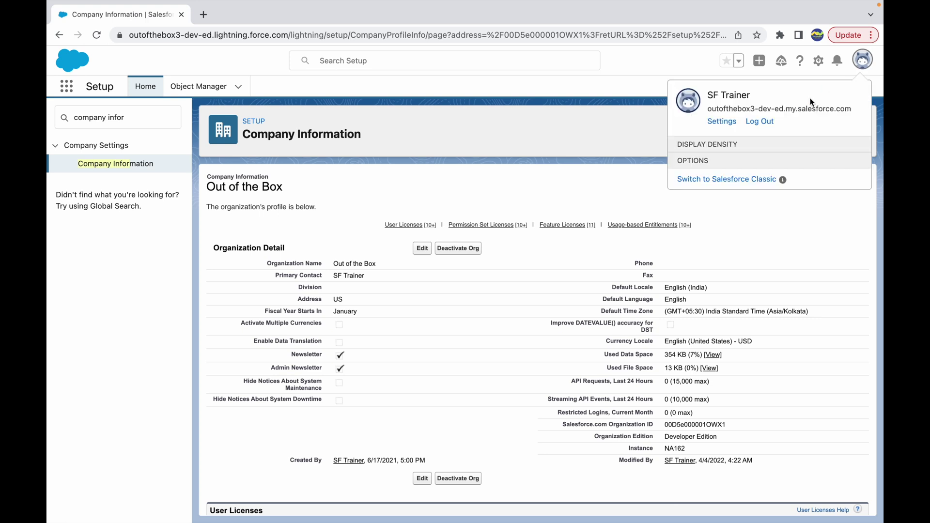
{"action": "left_click", "coordinate": [722, 120]}
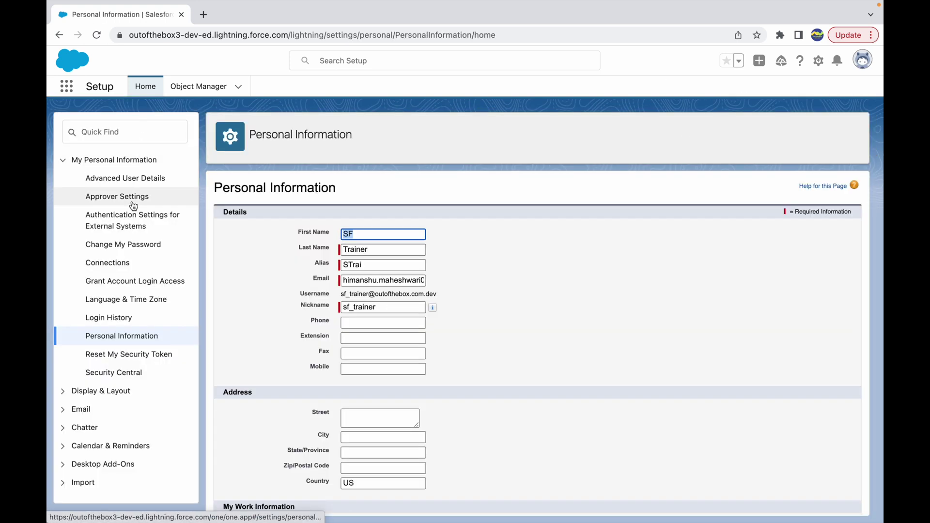
{"action": "scroll", "coordinate": [292, 376], "scroll_direction": "down", "scroll_amount": 5}
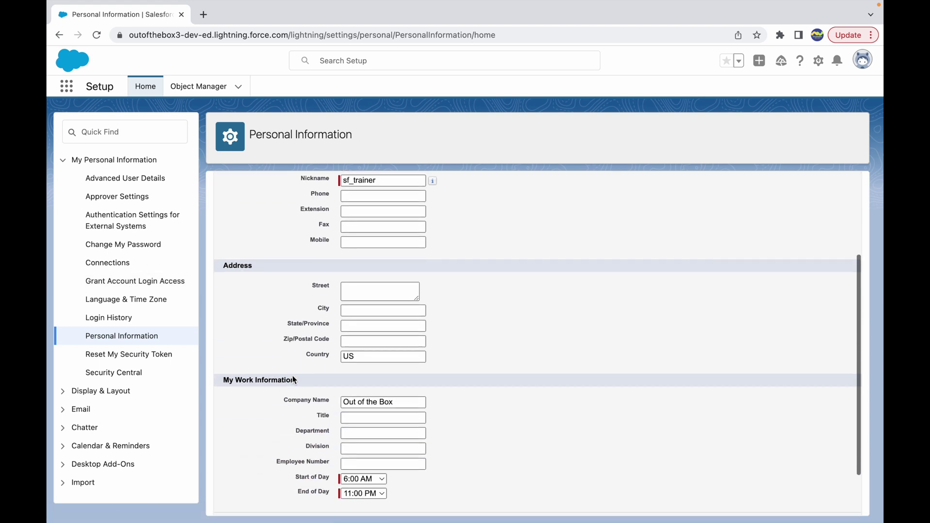
{"action": "scroll", "coordinate": [292, 375], "scroll_direction": "down", "scroll_amount": 2}
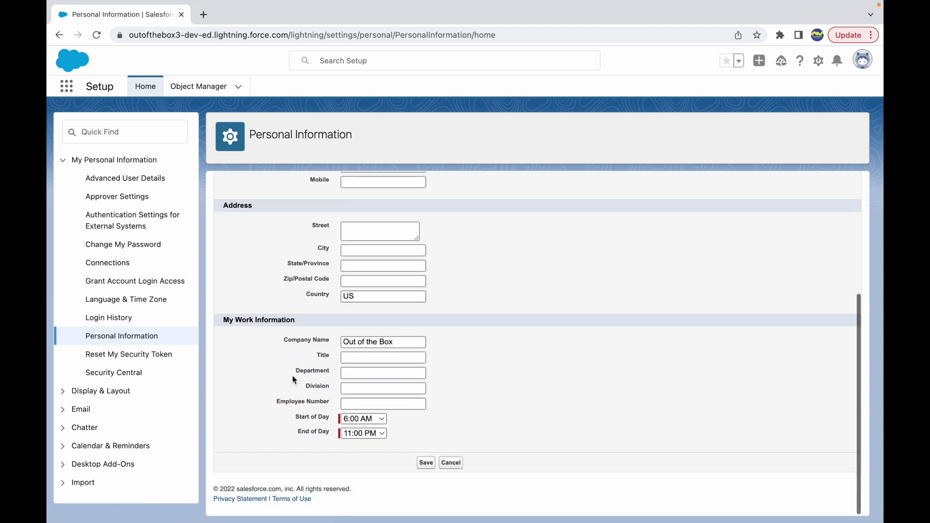
{"action": "left_click", "coordinate": [112, 301]}
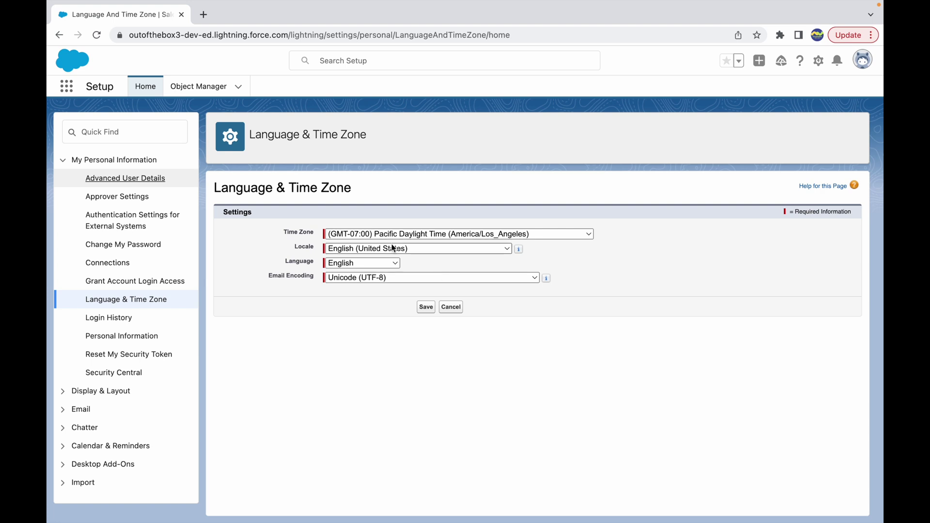
Open Advanced User Details, still showing Pacific Daylight Time and English (United States) locale.
{"action": "left_click", "coordinate": [125, 178]}
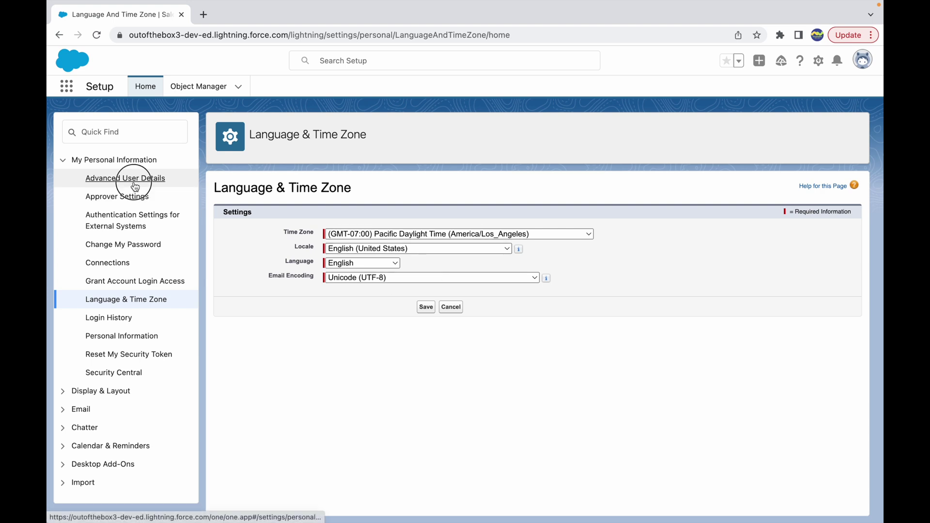